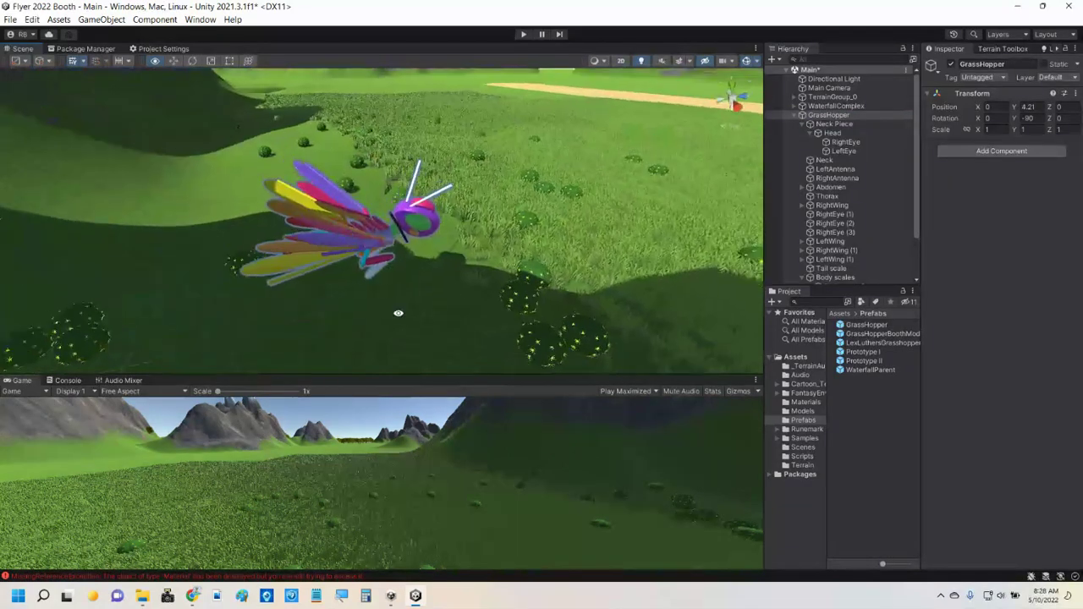
Step: Replace the Abdomen's cylinder mesh with Capsule in its Mesh Filter
scroll(406, 177, "up", 10)
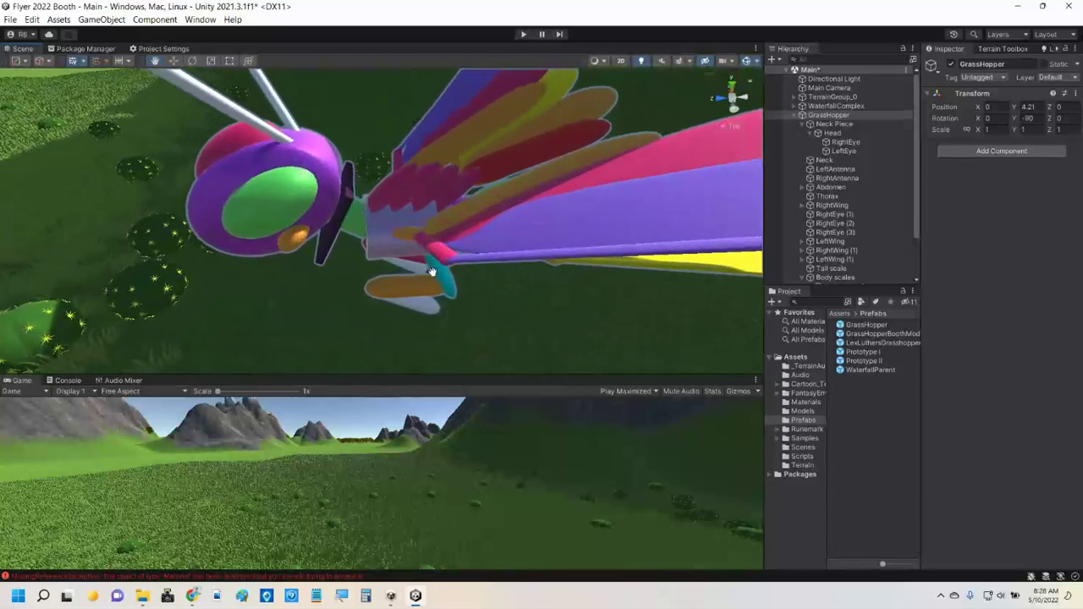
left_click_drag(431, 271, 283, 271, "alt")
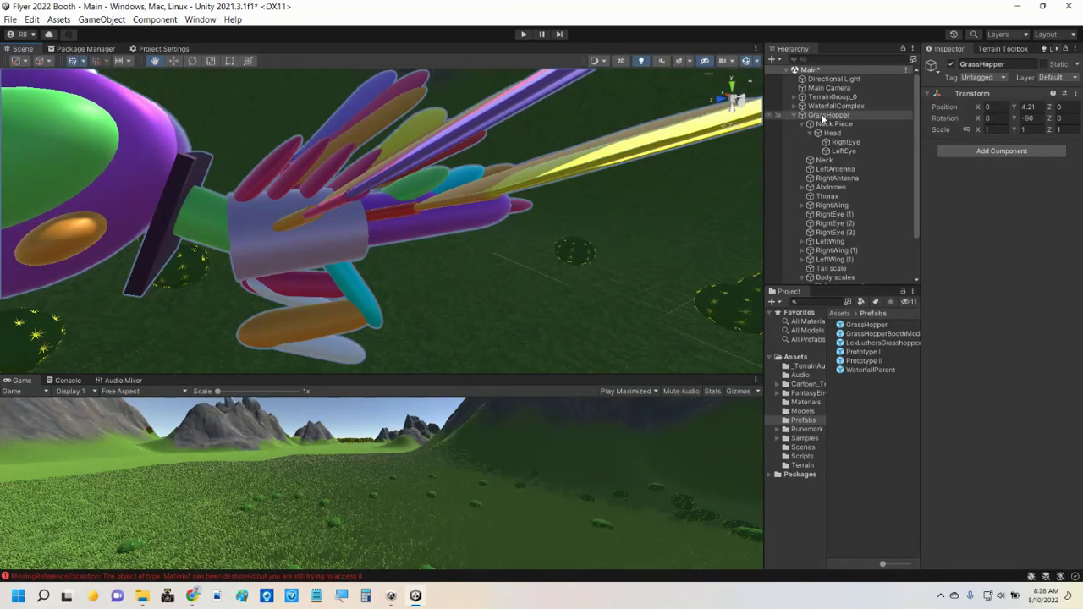
left_click(831, 187)
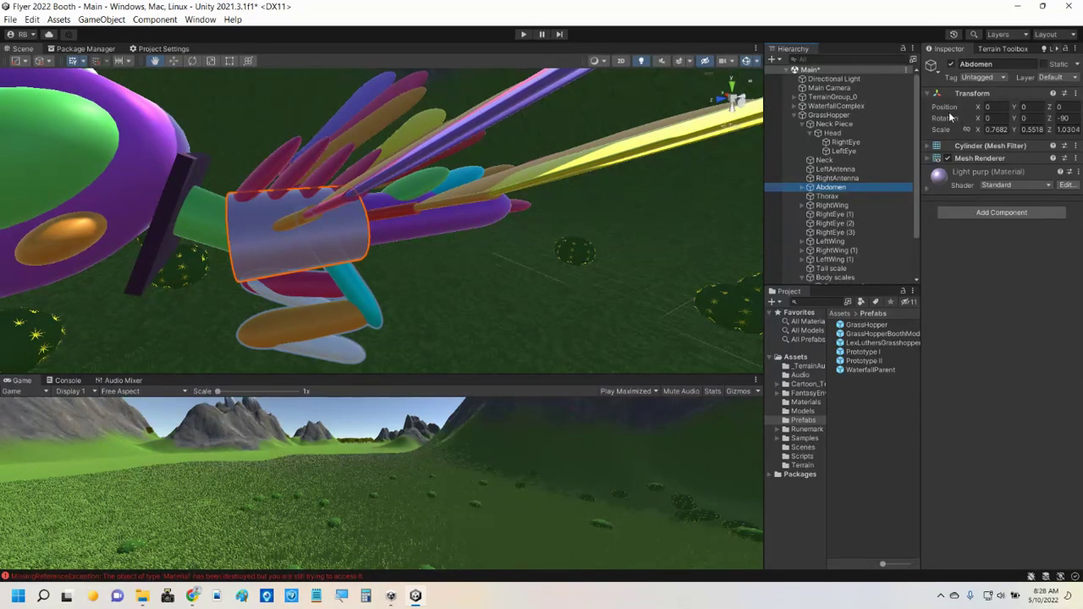
left_click(926, 148)
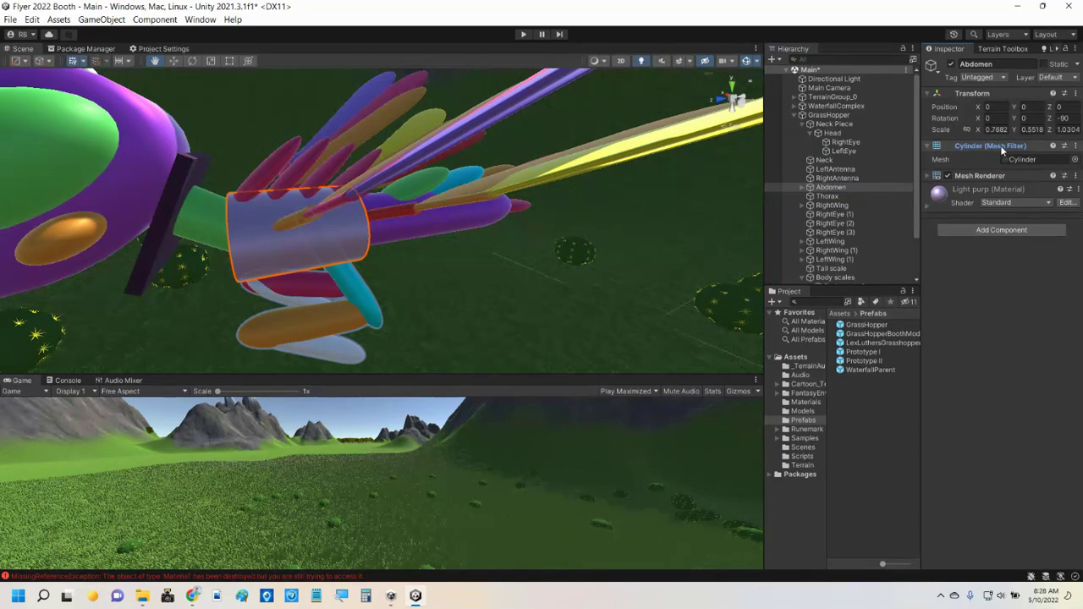
left_click(926, 175)
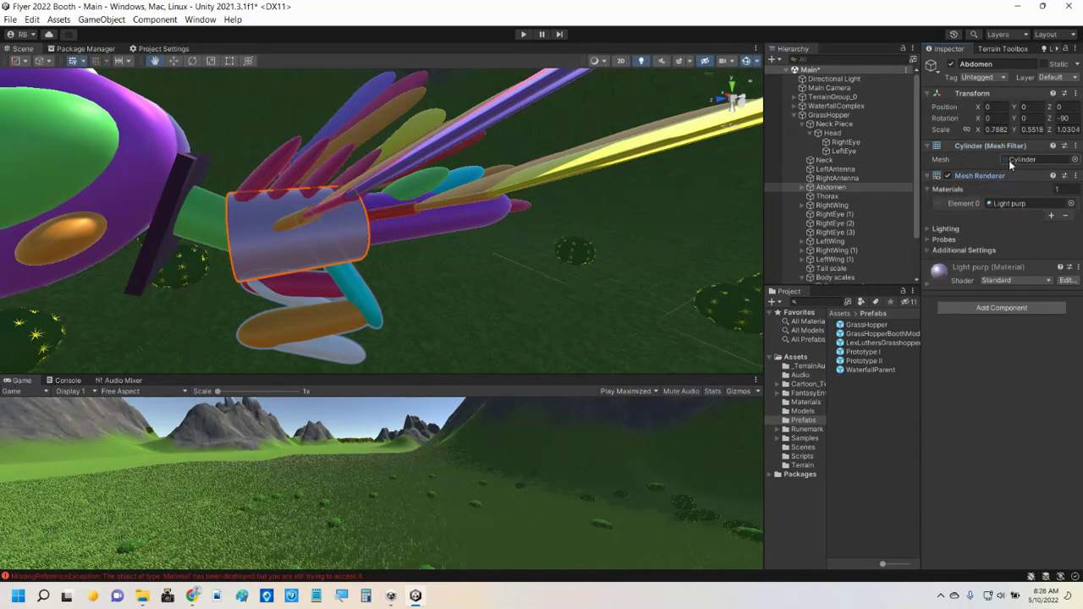
left_click(1074, 160)
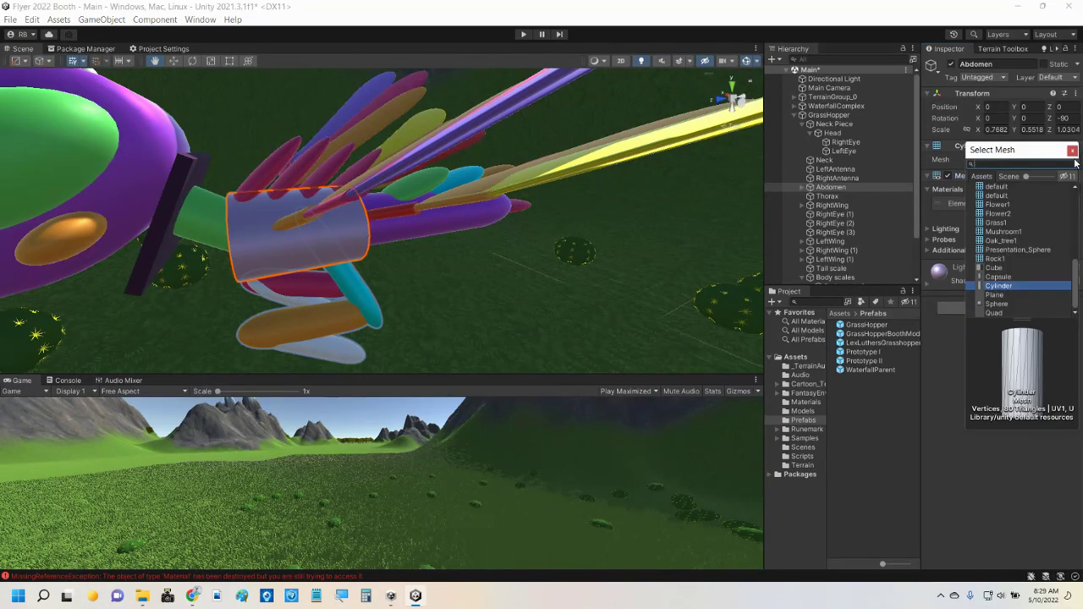
left_click(1000, 279)
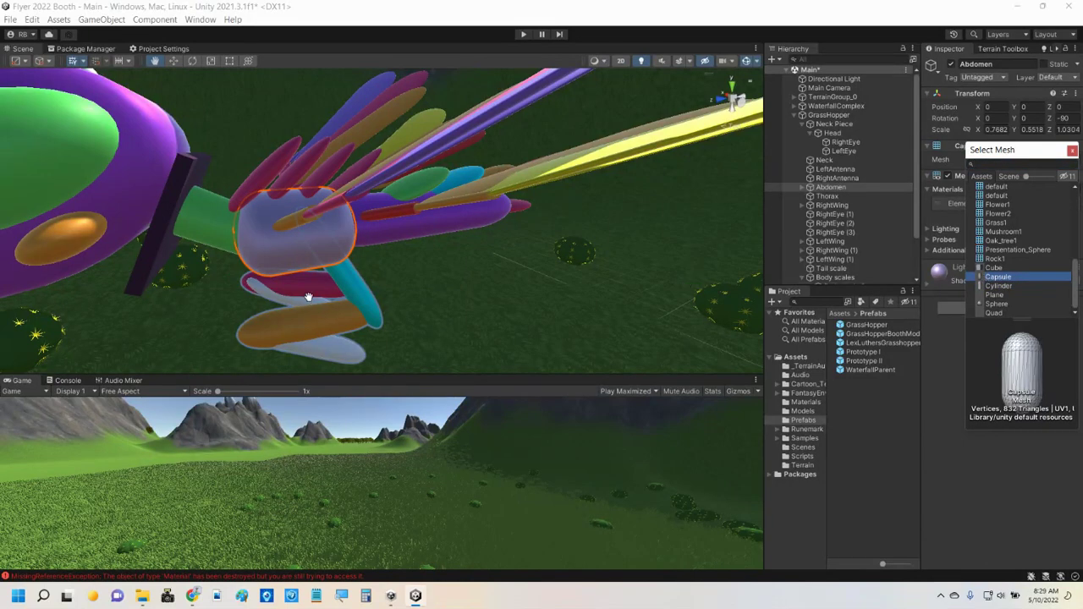
Step: Inspect the rounded abdomen, then select the Neck object with the Move tool
left_click_drag(254, 298, 226, 283, "alt")
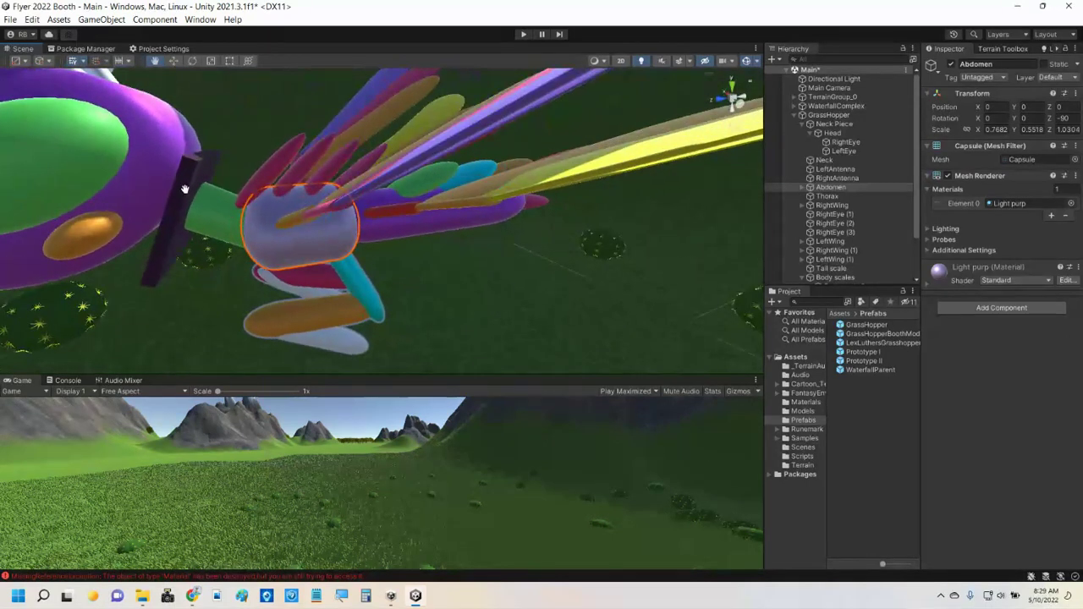
left_click(175, 61)
left_click(186, 191)
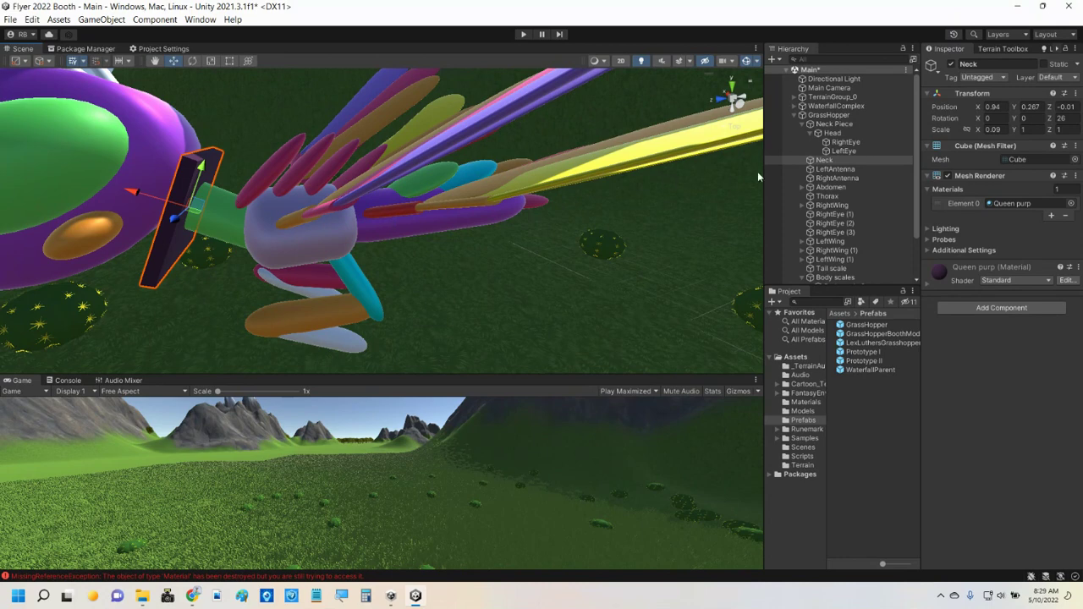
left_click(1074, 160)
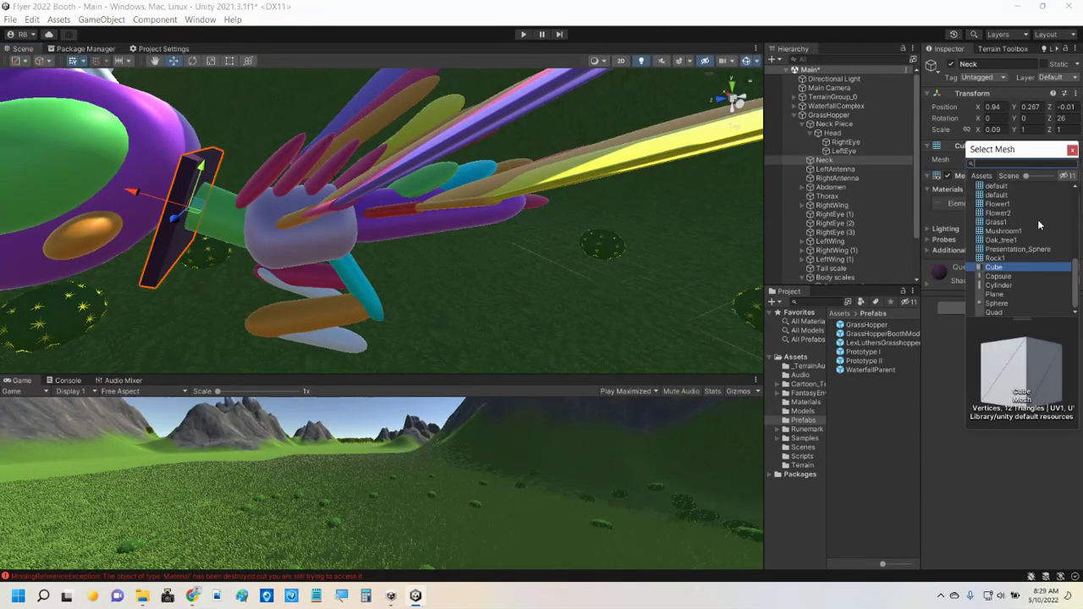
left_click(1001, 287)
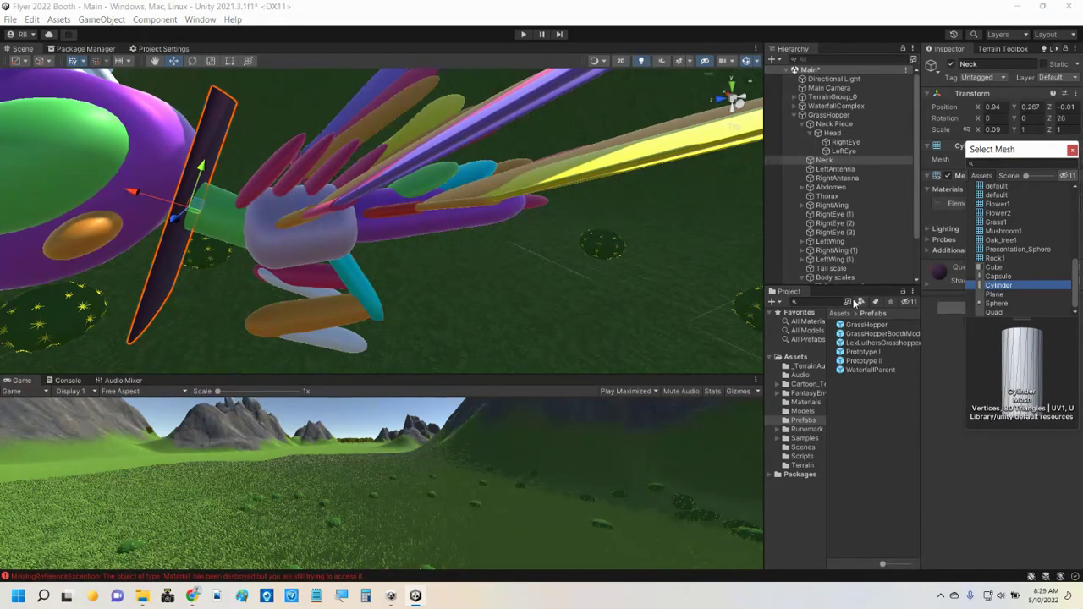
right_click_drag(349, 270, 411, 302)
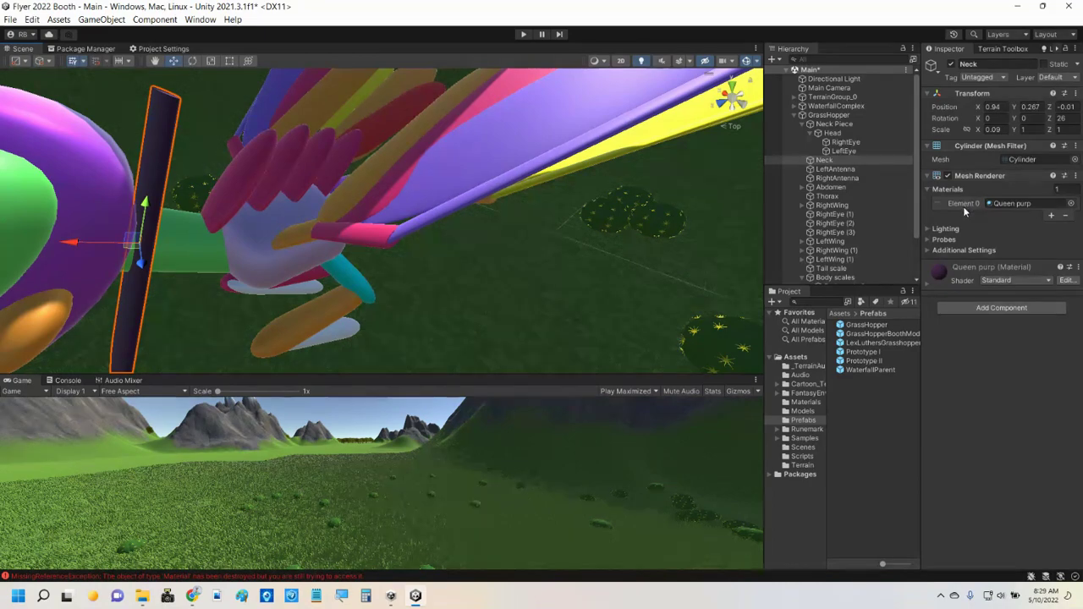
key("ctrl+z")
right_click_drag(450, 343, 417, 313)
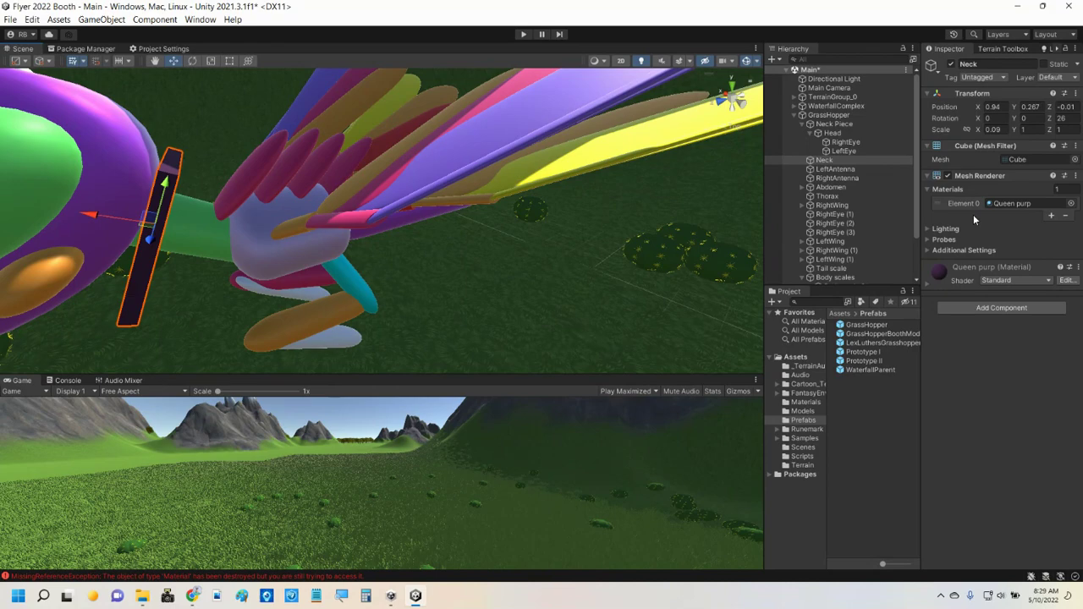
right_click_drag(334, 280, 605, 279)
Step: Save the Main scene via File > Save, then enlarge the Hierarchy panel
left_click(10, 19)
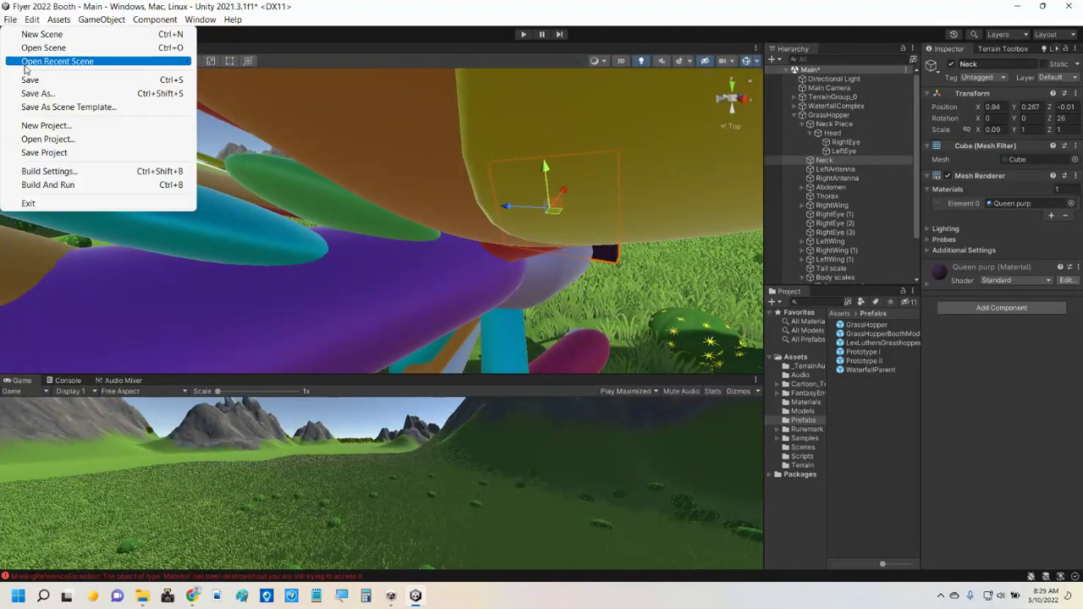
left_click(31, 78)
right_click_drag(12, 93, 419, 252)
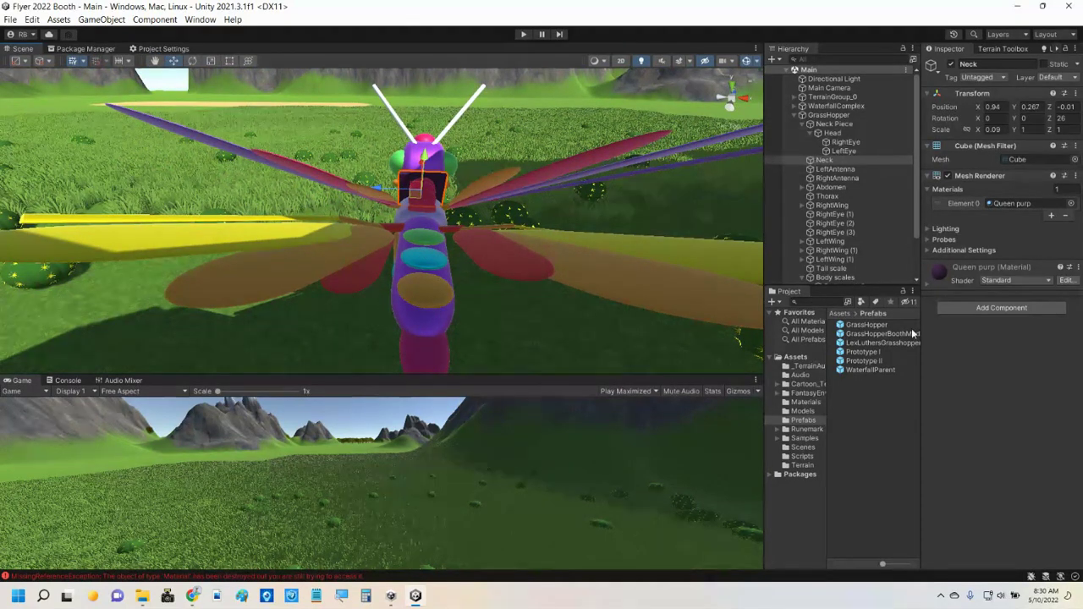
left_click_drag(881, 283, 882, 457)
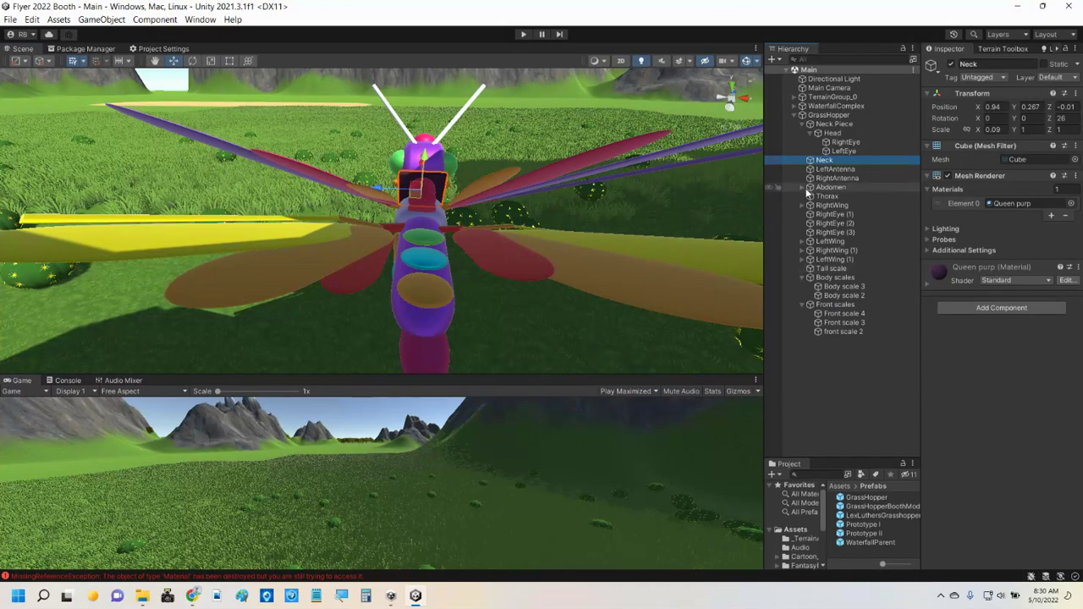
Step: Collapse the Head, Neck Piece, Body scales and Front scales groups in the Hierarchy
left_click(810, 133)
left_click(803, 124)
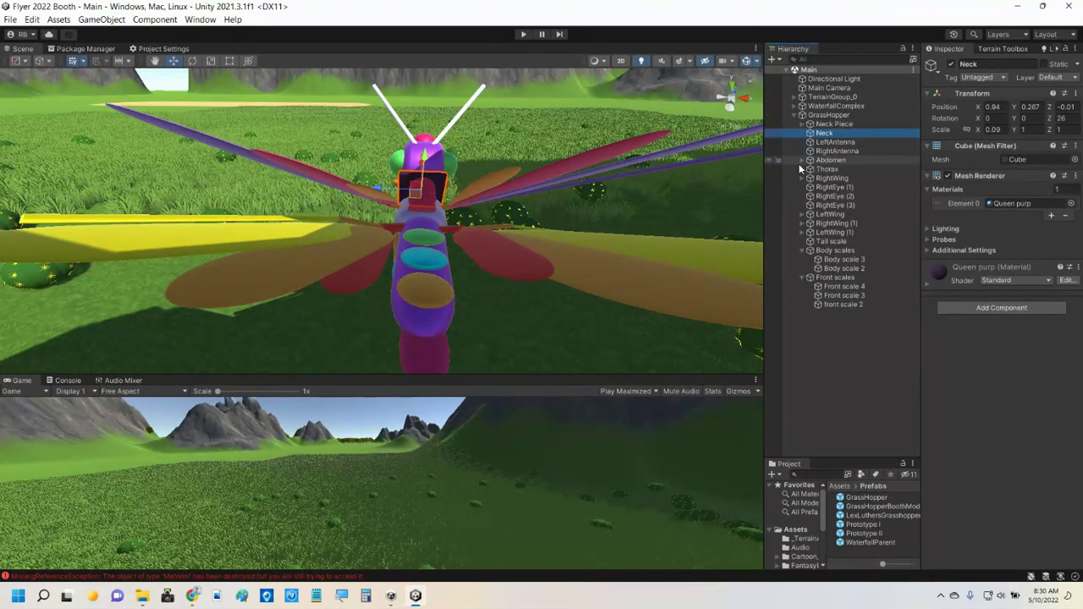
left_click(801, 251)
left_click(802, 258)
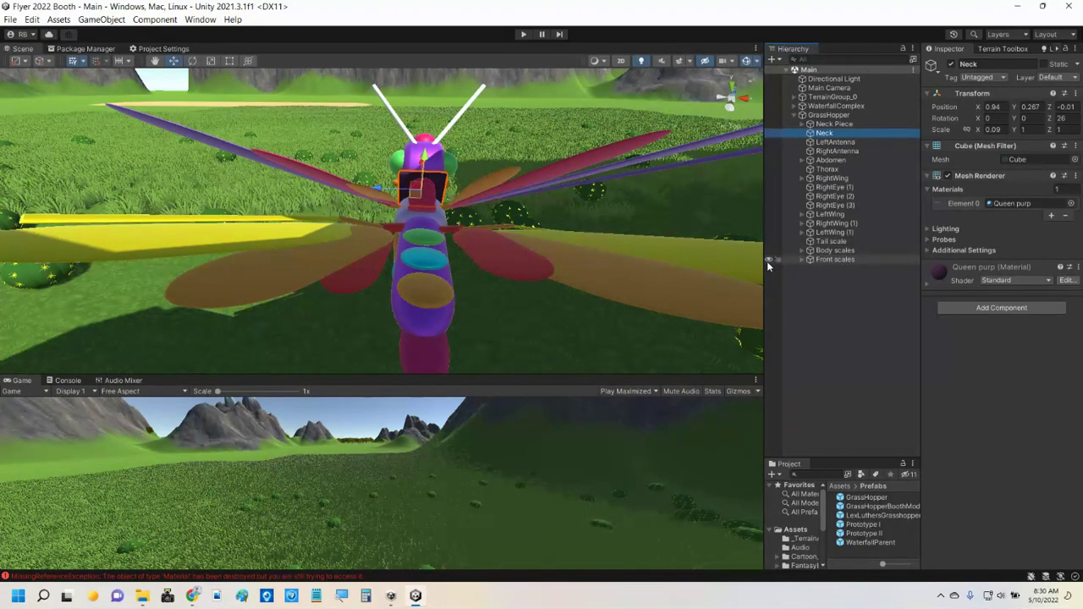
Step: Hide the Front scales, Body scales, tail scale and wings, then everything in Main
left_click(768, 258)
left_click(769, 250)
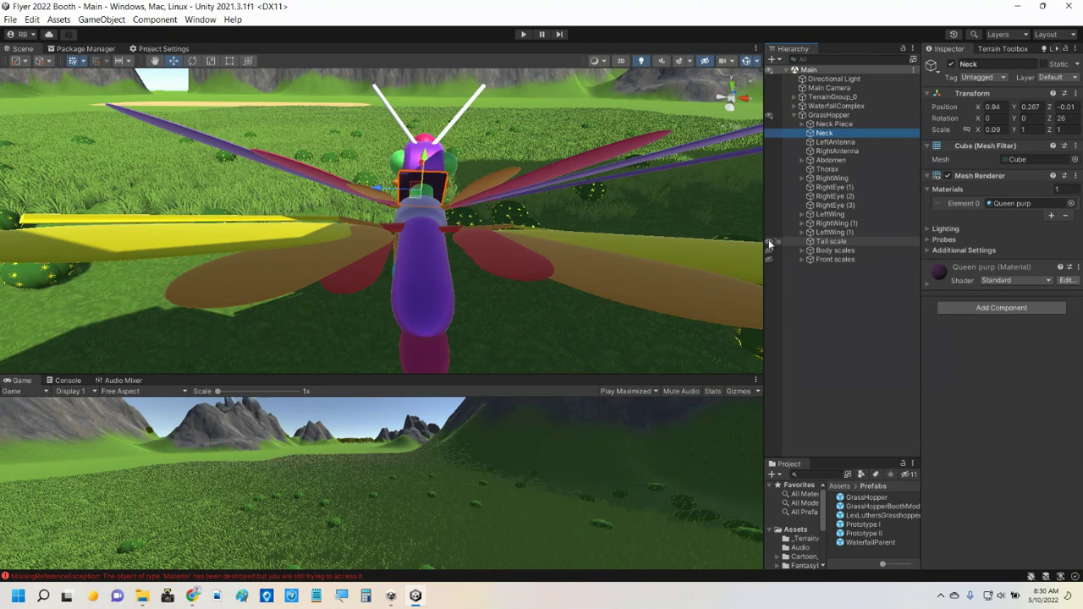
left_click(769, 242)
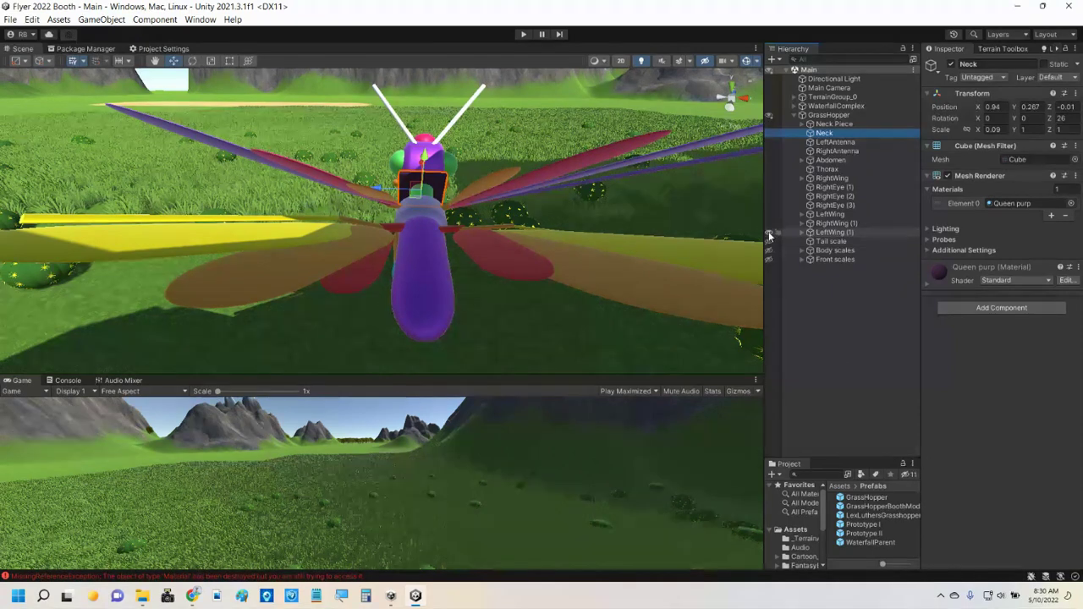
left_click(769, 232)
left_click(769, 223)
left_click(769, 214)
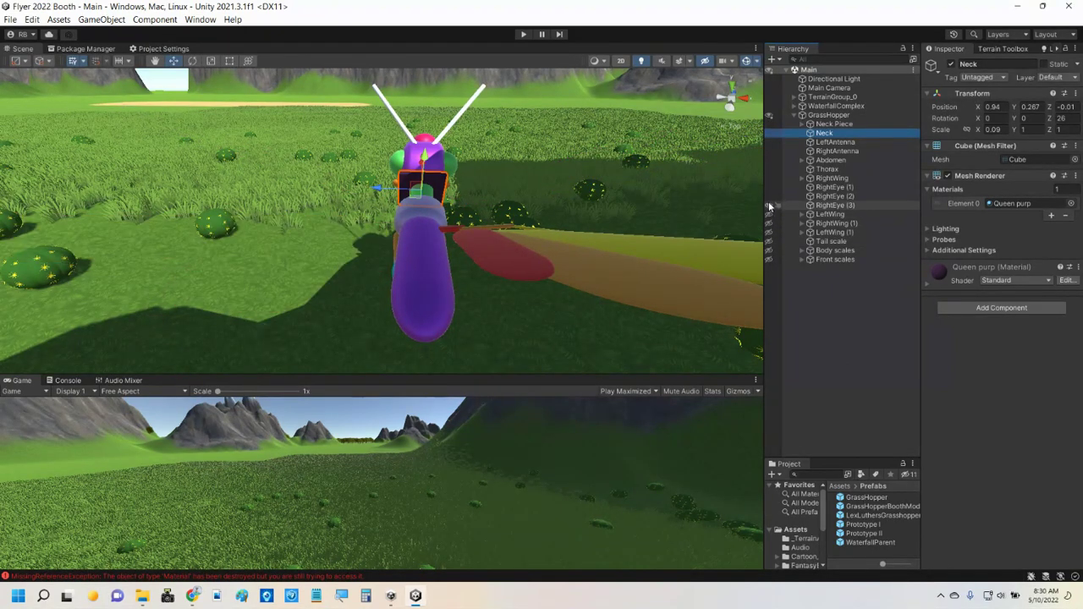
left_click(769, 70)
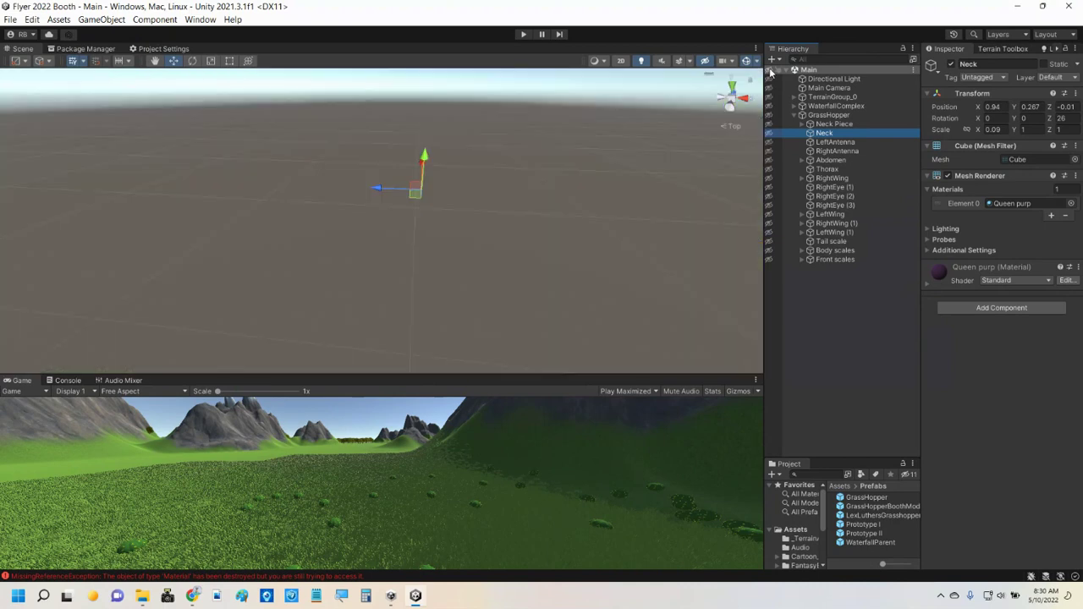
Step: Make RightWing visible again and view its three blades
left_click(768, 179)
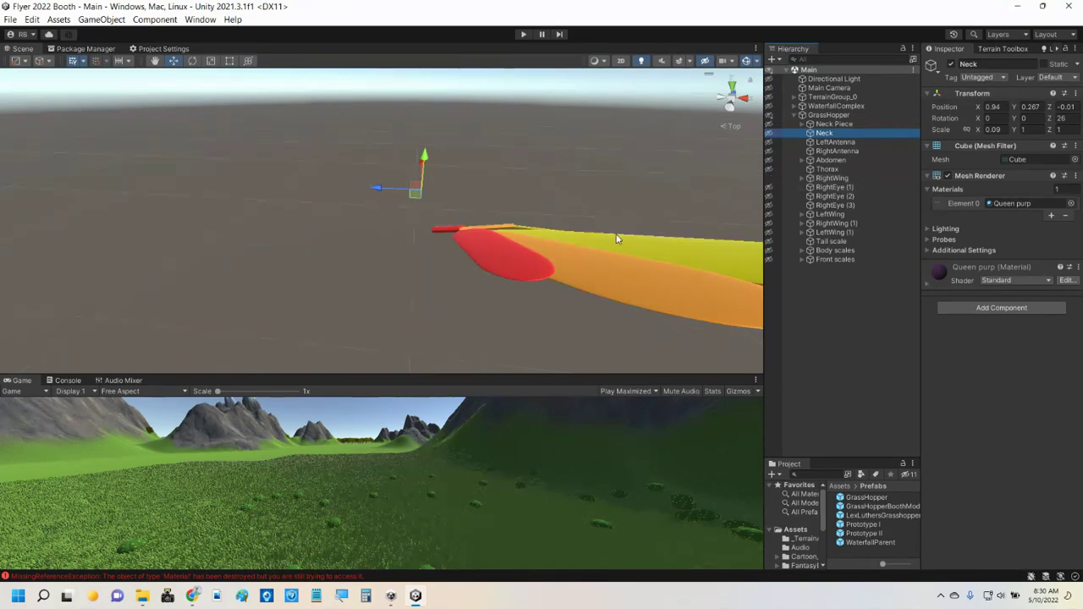
middle_click_drag(617, 234, 505, 249)
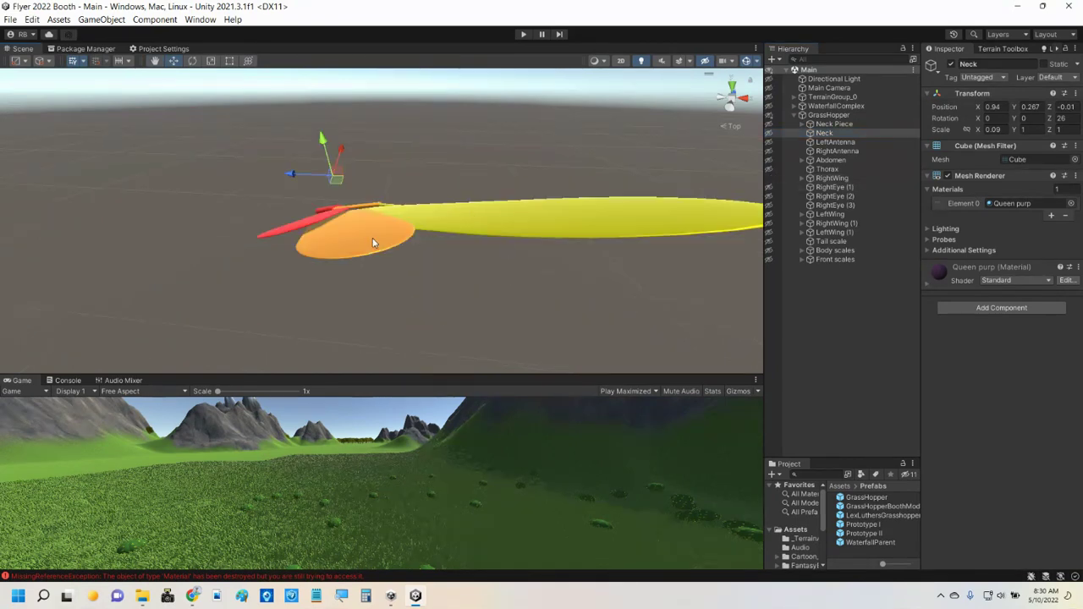
left_click_drag(373, 243, 431, 232, "alt")
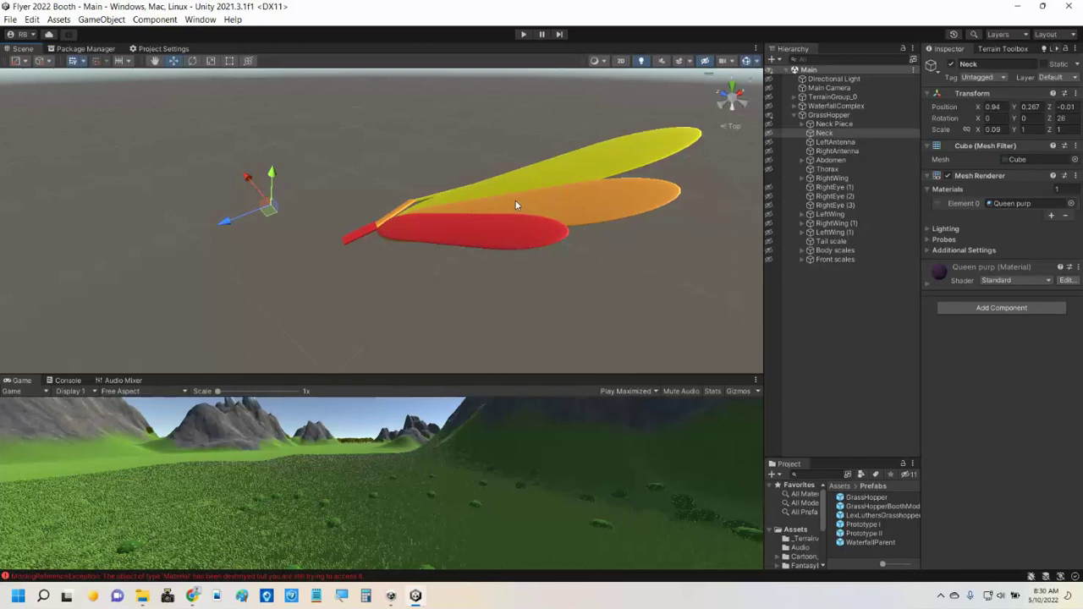
left_click_drag(515, 204, 471, 212, "alt")
Step: Try rotating RightWing around Z, then undo to keep its original rotation
left_click(831, 178)
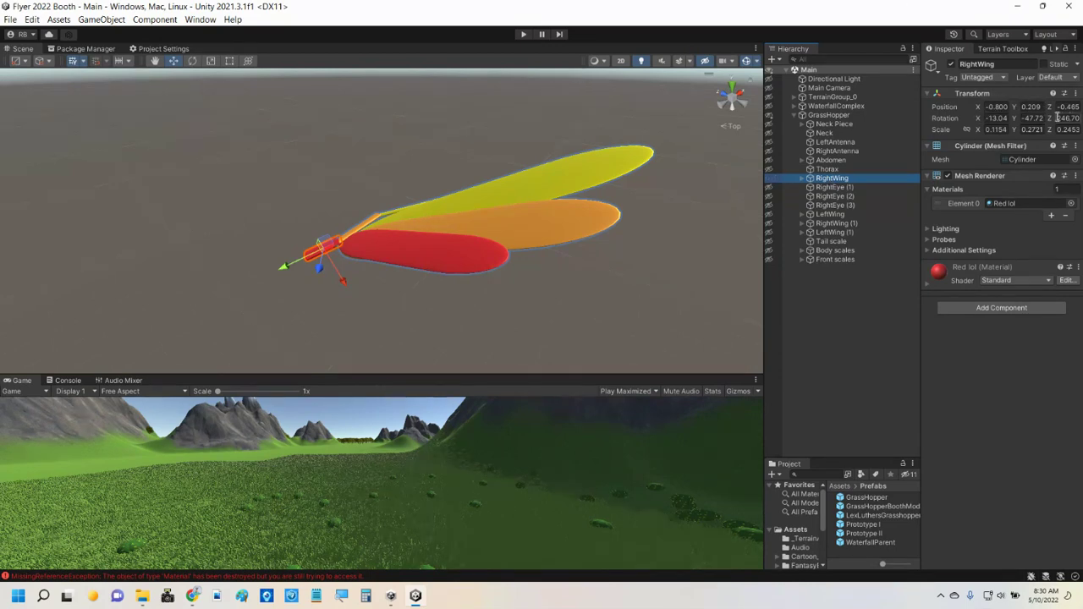
left_click_drag(1055, 121, 748, 163)
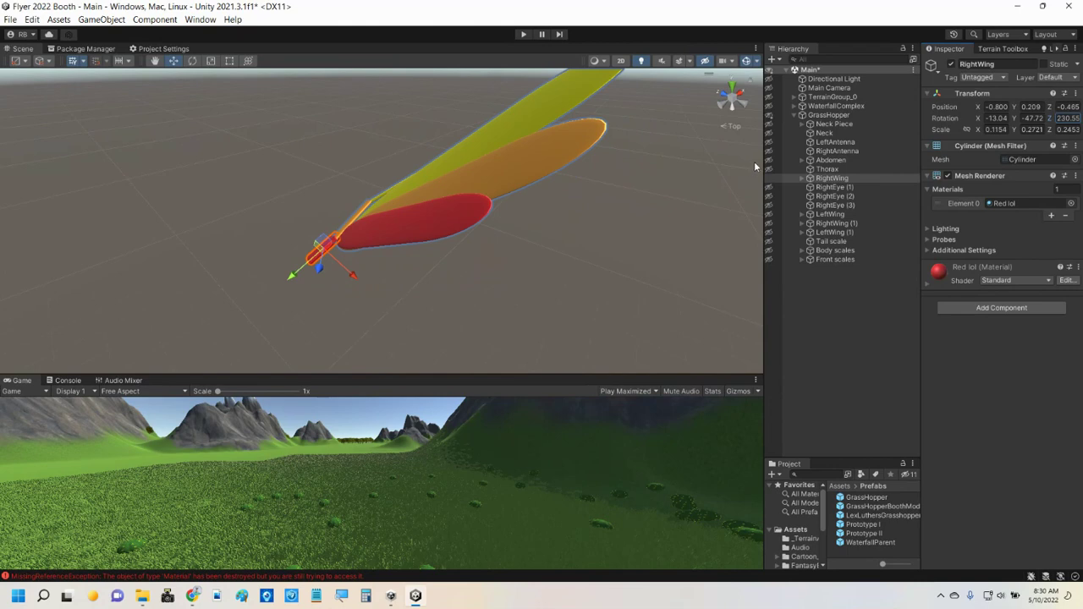
key("ctrl+z")
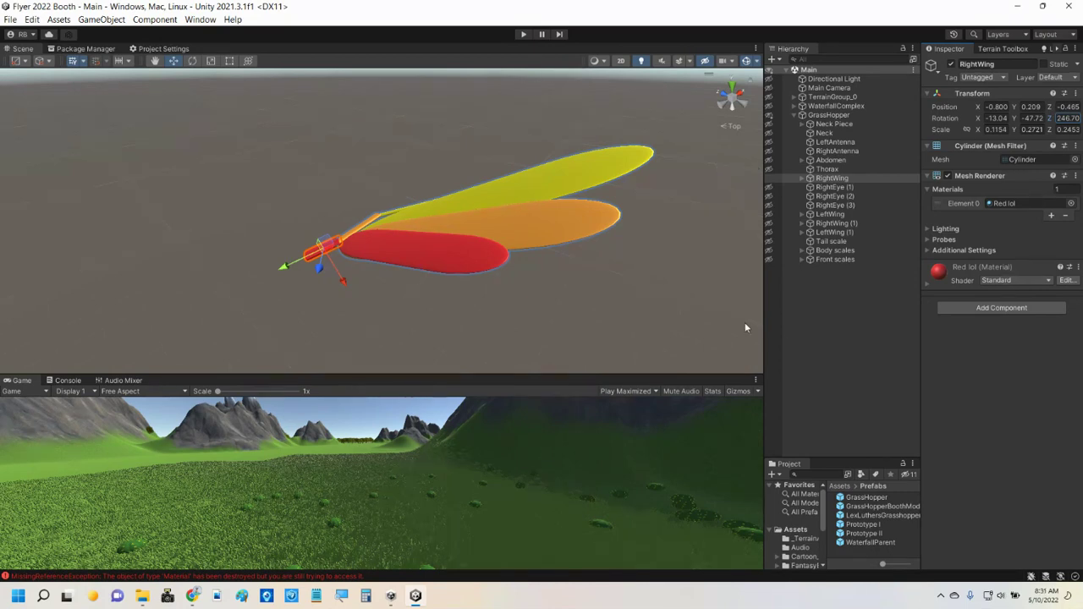
left_click_drag(286, 285, 783, 201, "alt")
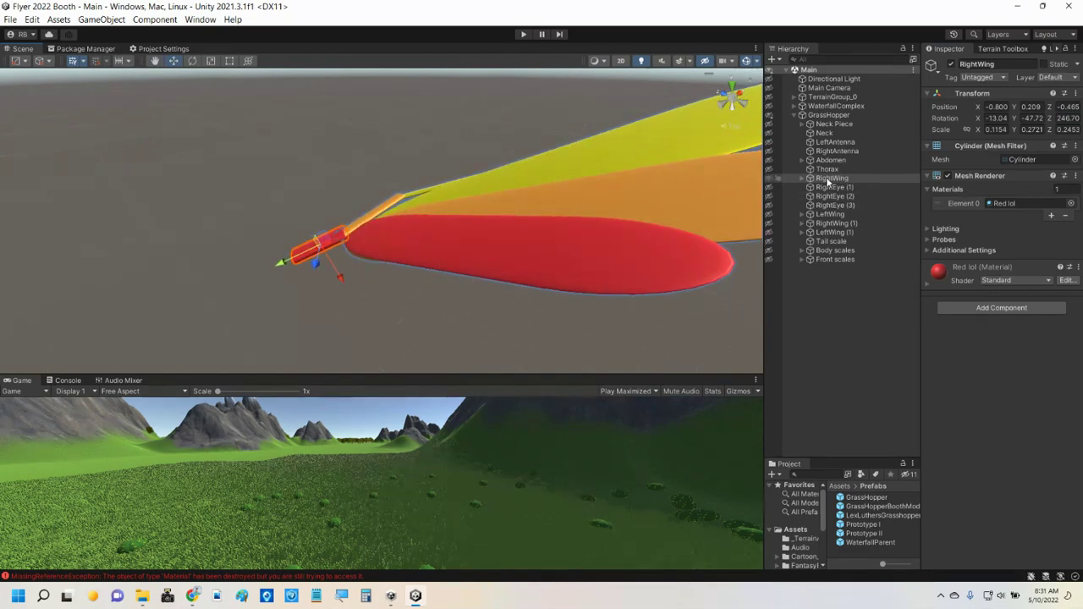
Step: Expand RightWing to reveal its children and select Mid Base and Long Base
left_click(812, 180)
left_click(801, 179)
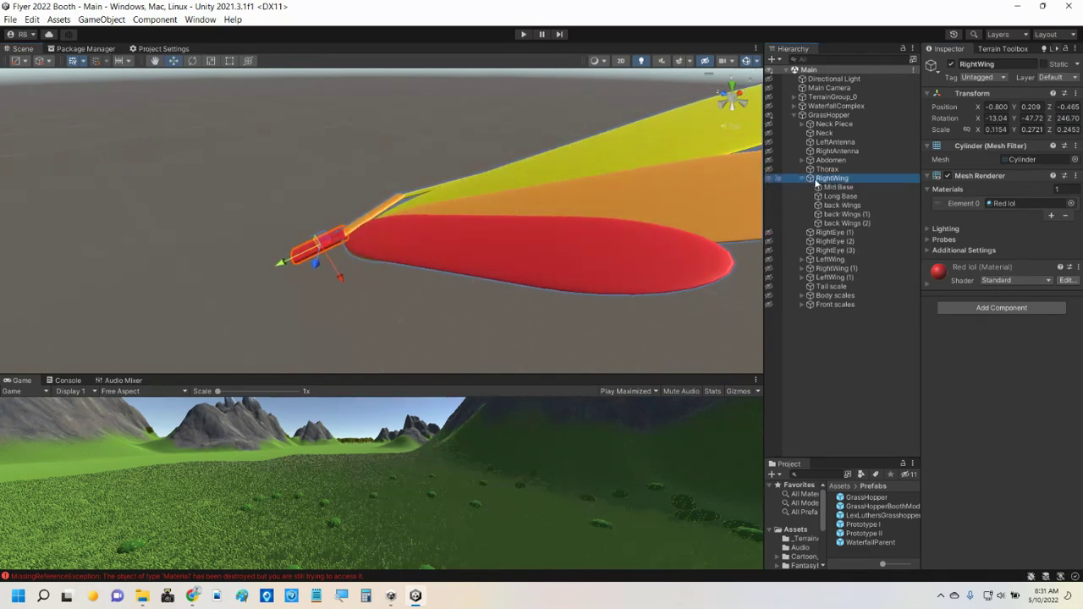
left_click(837, 187)
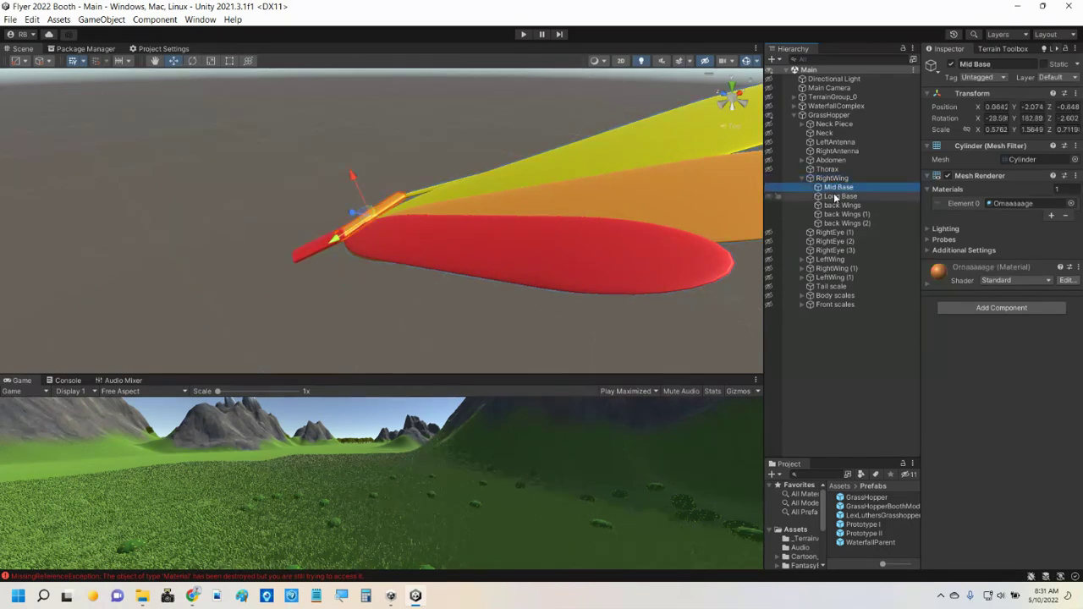
left_click(837, 196)
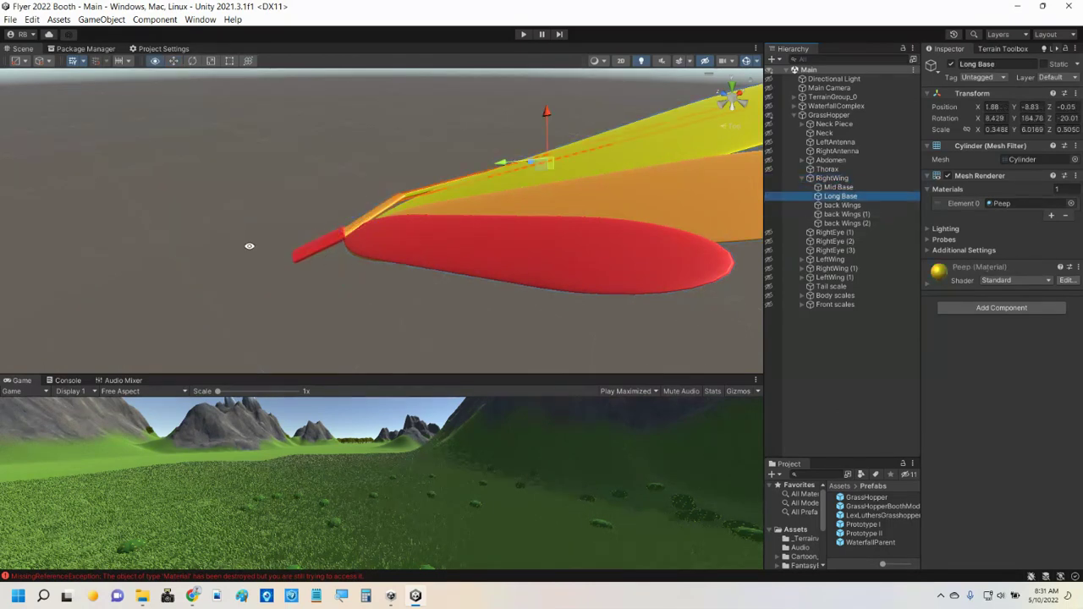
left_click_drag(251, 251, 512, 234, "alt")
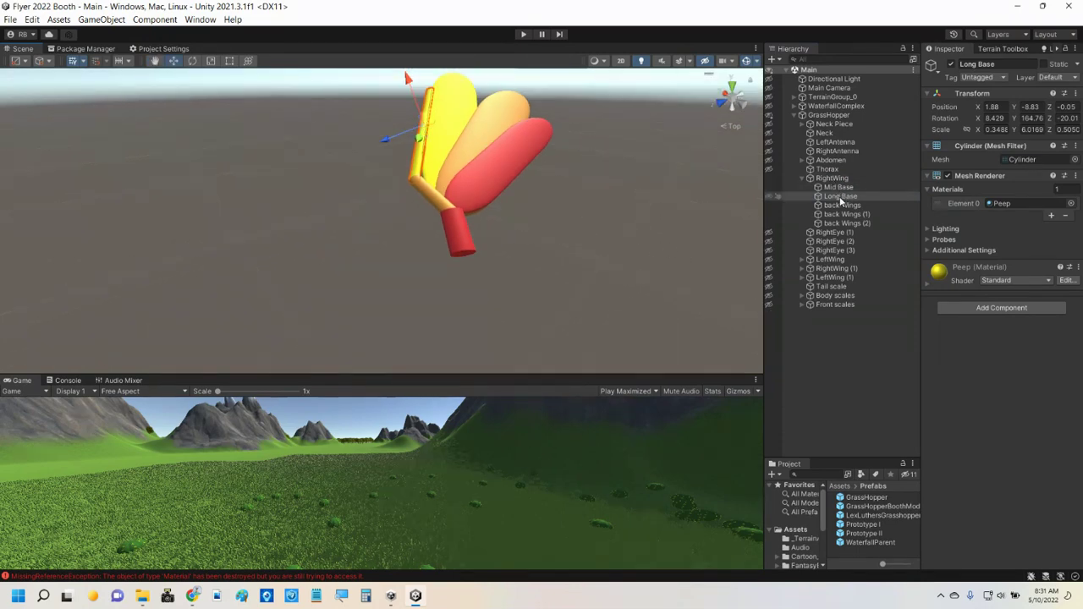
Step: Reselect Mid Base and Long Base, then put RightWing into rename mode
left_click(837, 187)
left_click(836, 196)
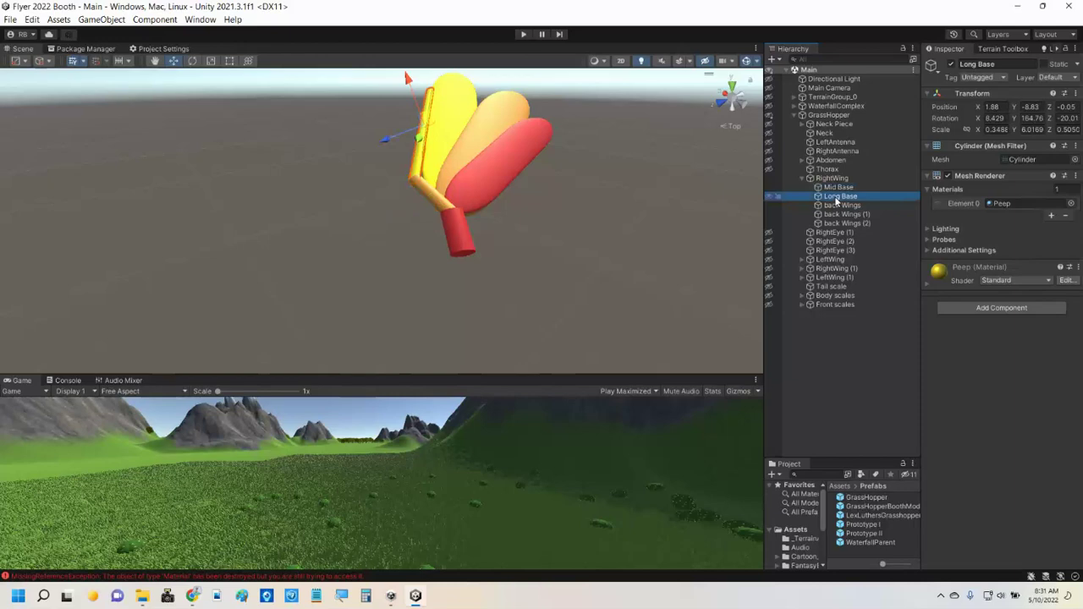
left_click(831, 178)
left_click(853, 180)
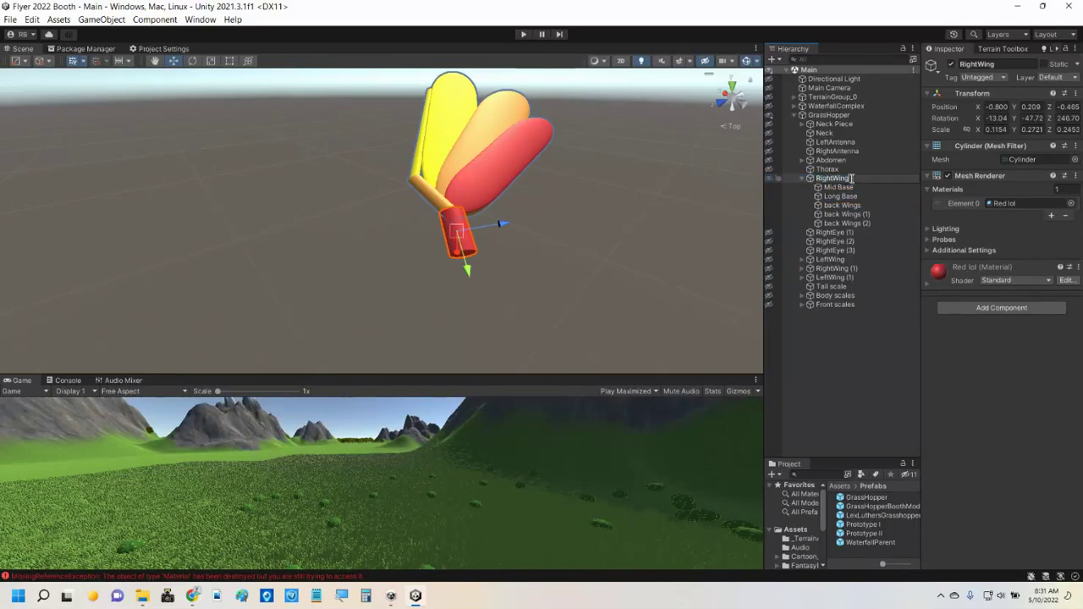
Step: Rename RightWing to RightWingBase and toggle RightWing (1)'s visibility to compare wing sets
type("Base")
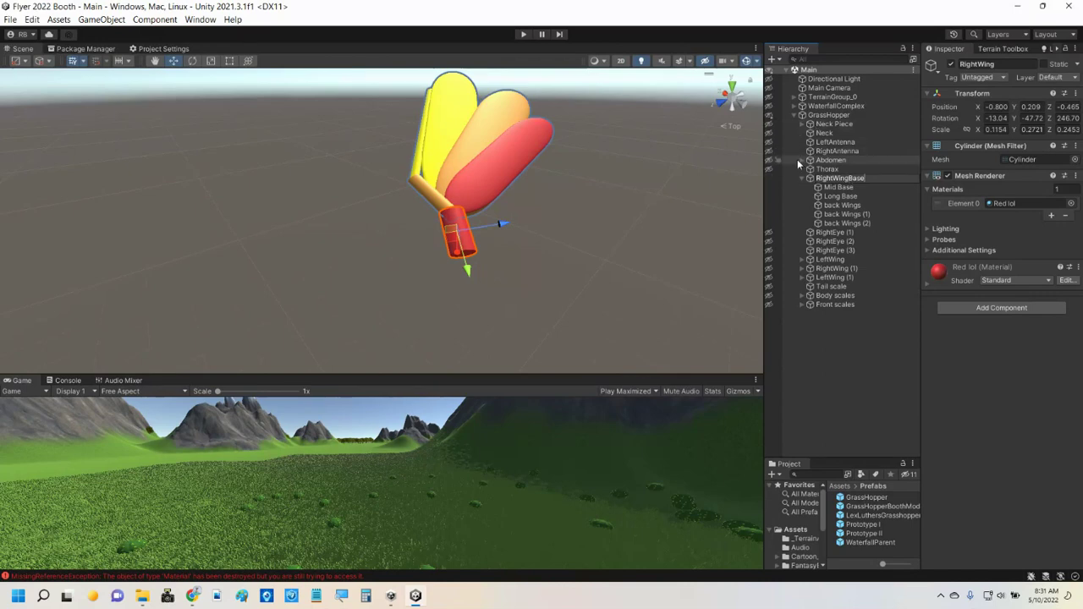
key("Return")
left_click(771, 272)
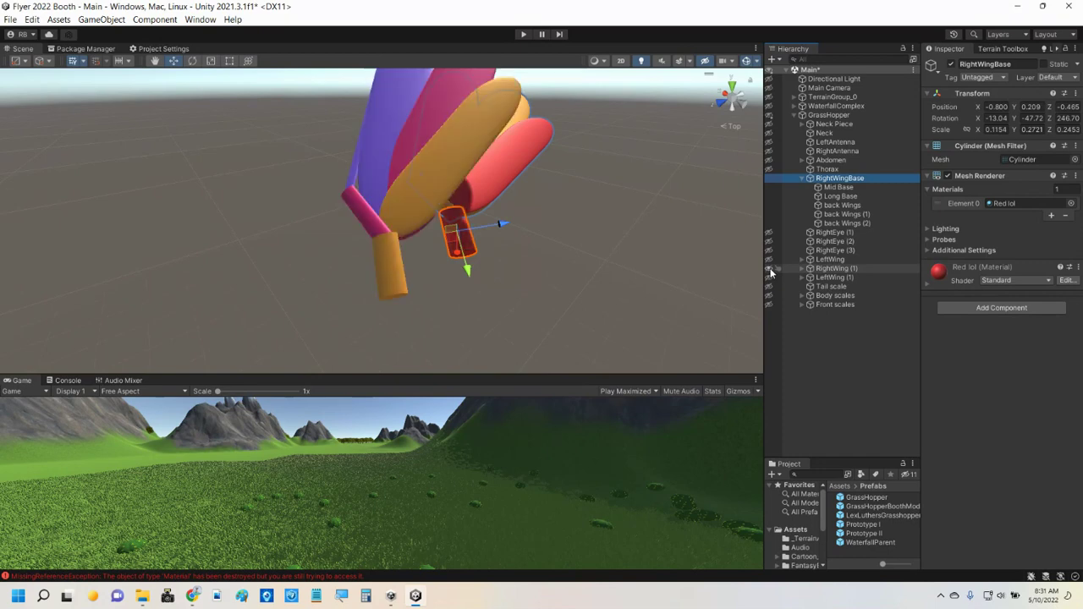
left_click(771, 272)
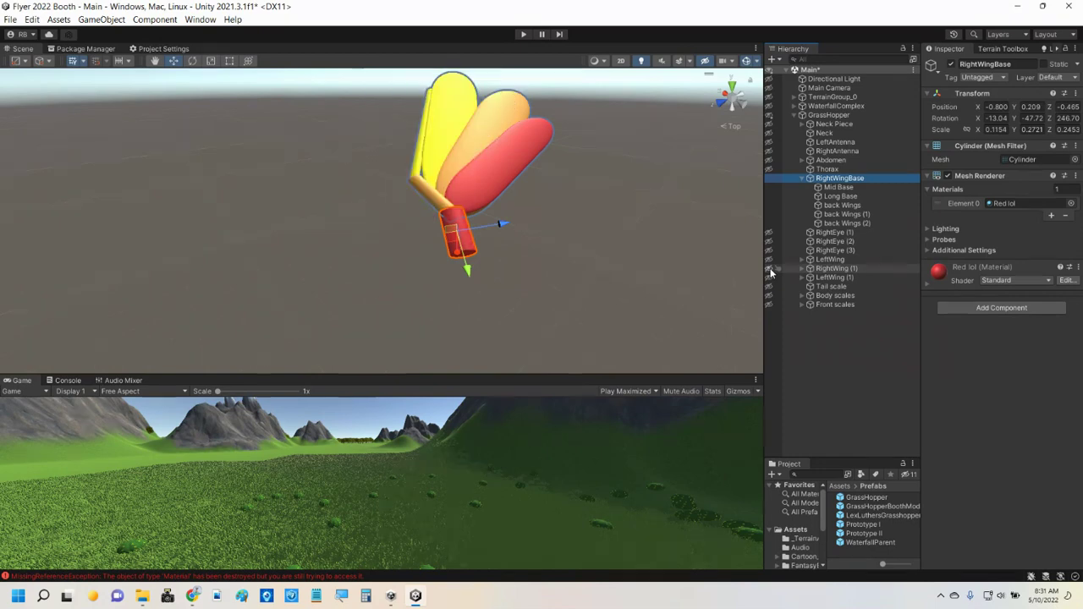
left_click(769, 271)
left_click_drag(519, 253, 549, 258, "alt")
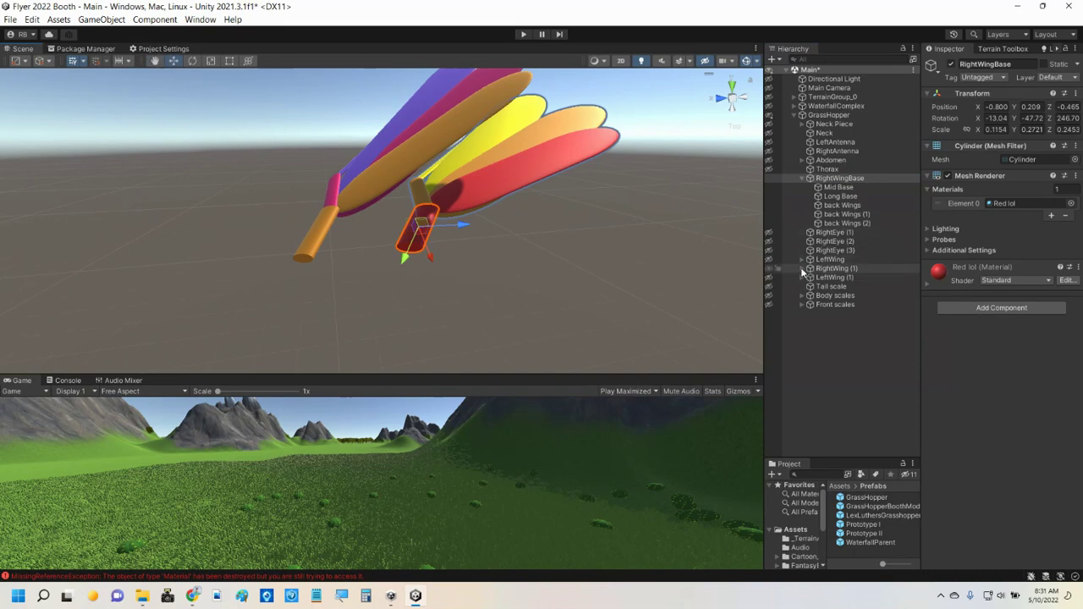
left_click(769, 269)
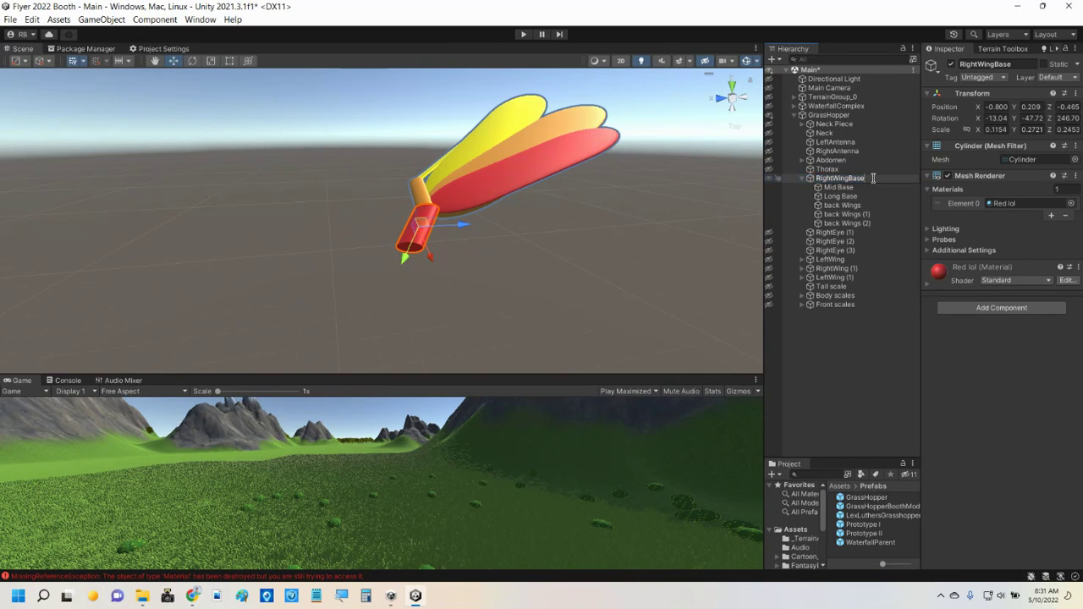
Step: Extend the name to RightWingBaseRear, then select the Wings, Wings (1) and Wings (2) parts
type("Rear")
key("Return")
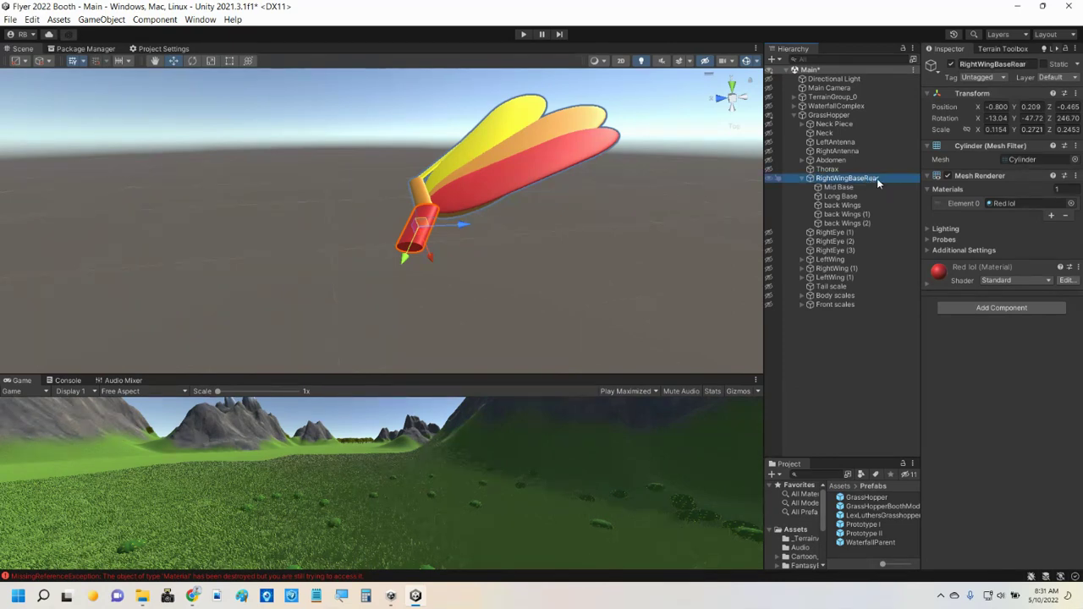
left_click(876, 178)
left_click(840, 205)
left_click(842, 214)
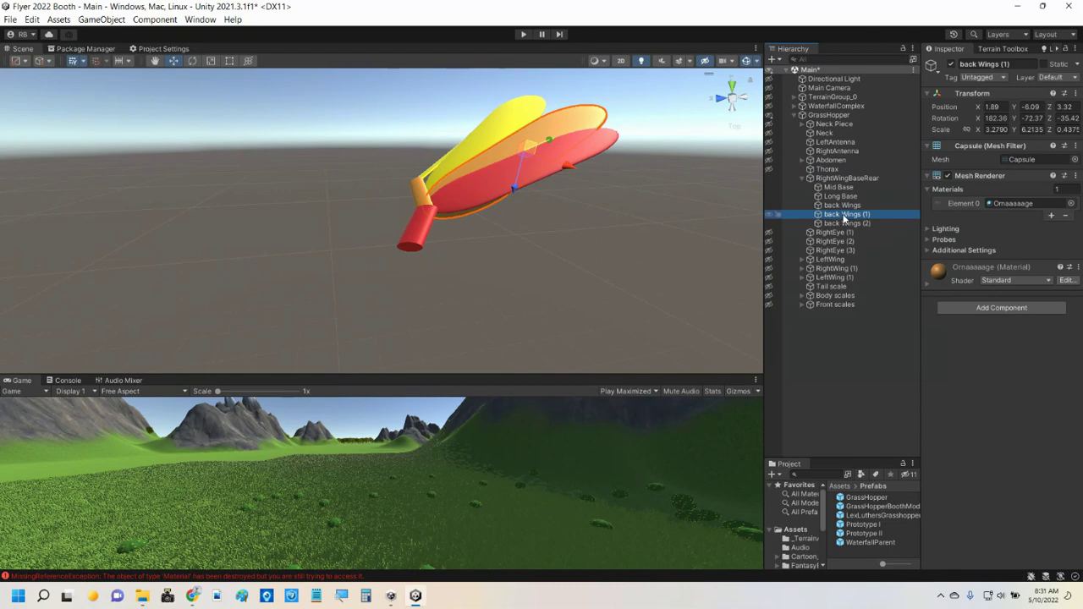
left_click(842, 223)
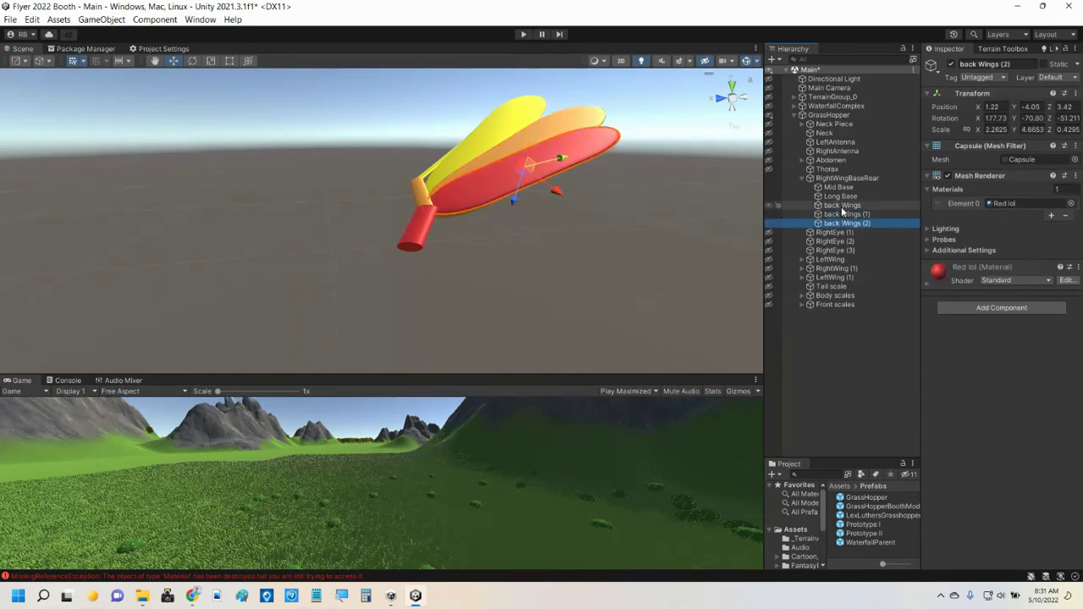